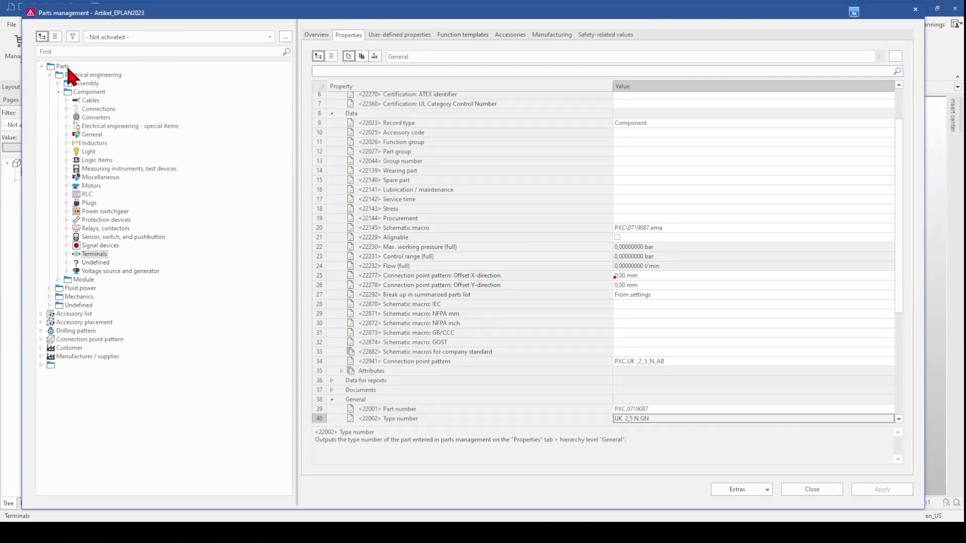
- Expand the Terminals group in the Artikel_EPLAN2023 parts tree to list subgroups like Terminal and Cover
click(67, 253)
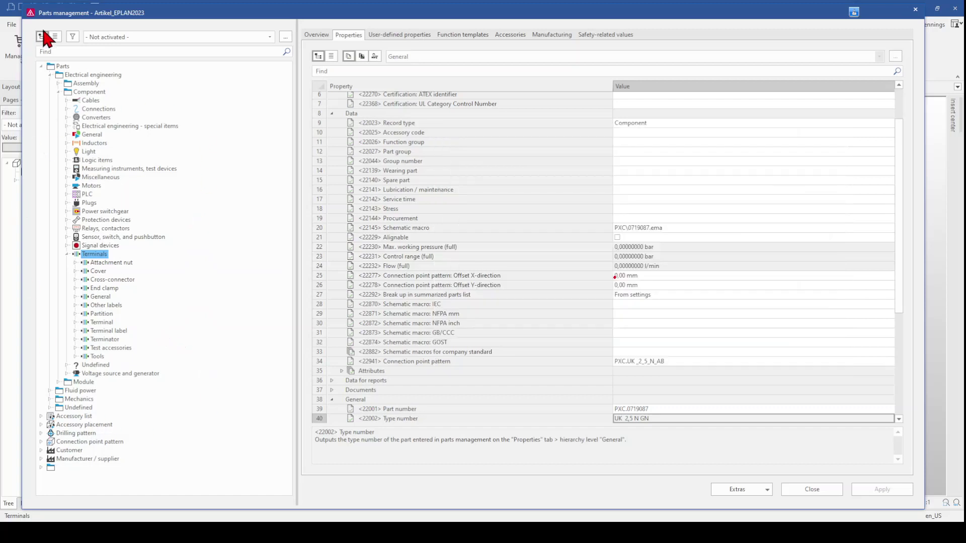
click(54, 36)
click(107, 187)
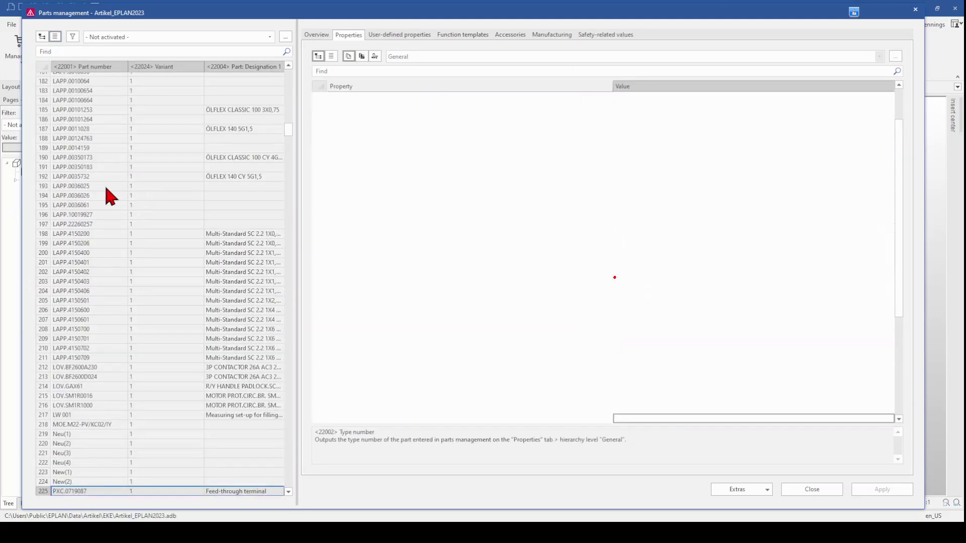
scroll(102, 185, up, 12)
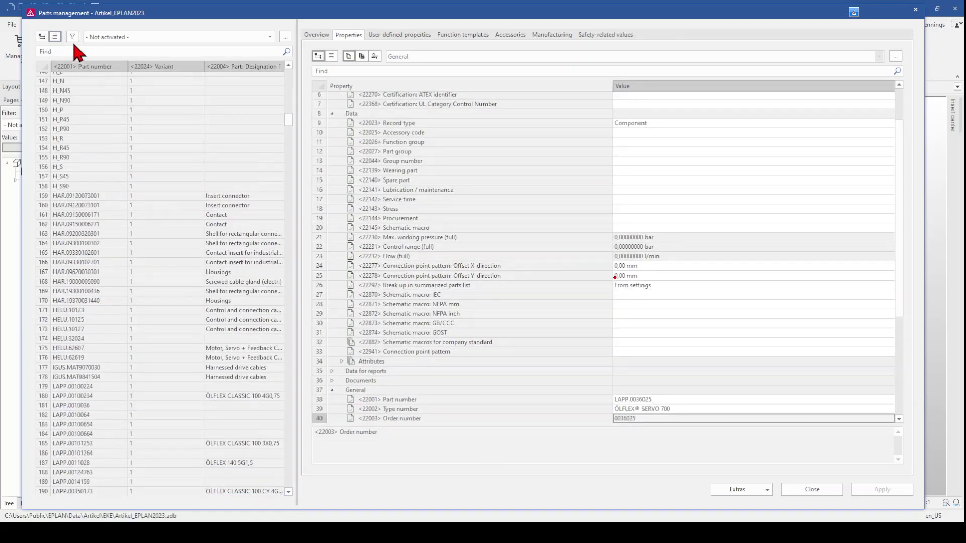
click(41, 36)
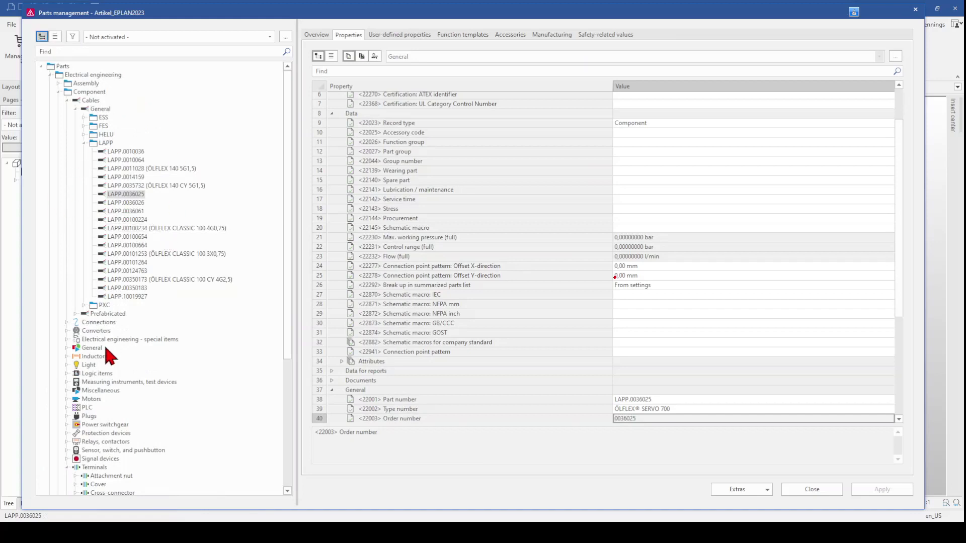
click(67, 100)
mouse_move(144, 247)
mouse_down()
mouse_move(57, 252)
mouse_move(57, 349)
mouse_move(73, 385)
mouse_move(151, 366)
mouse_move(160, 286)
mouse_move(130, 244)
mouse_up()
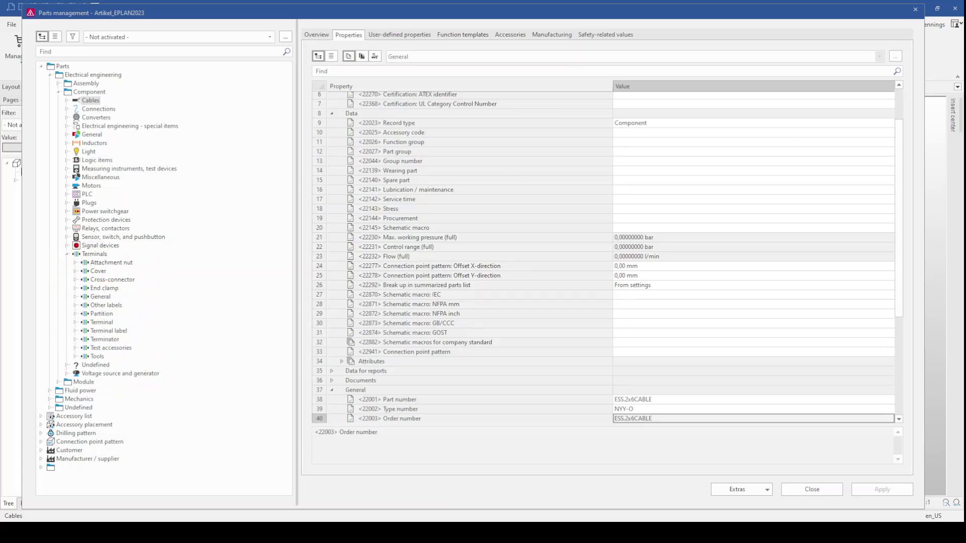
click(95, 254)
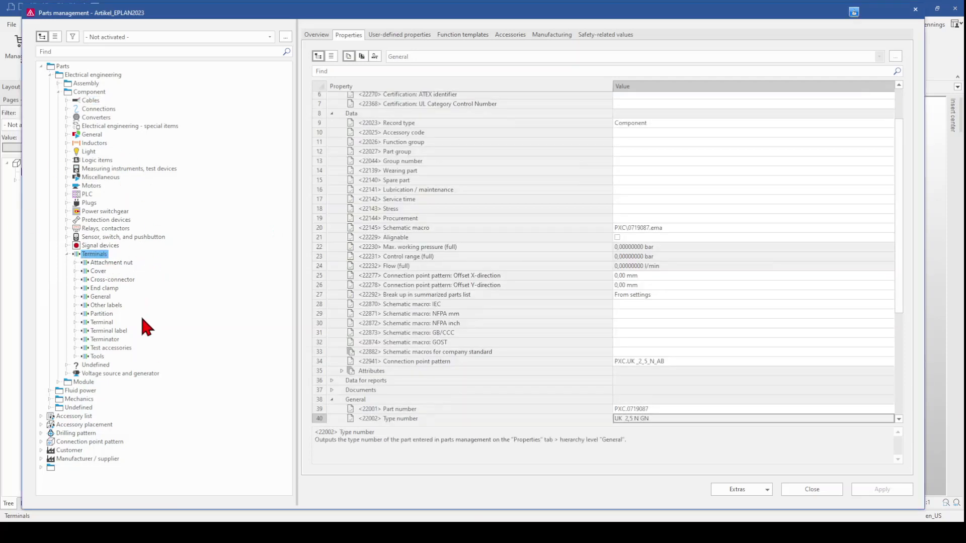
click(755, 491)
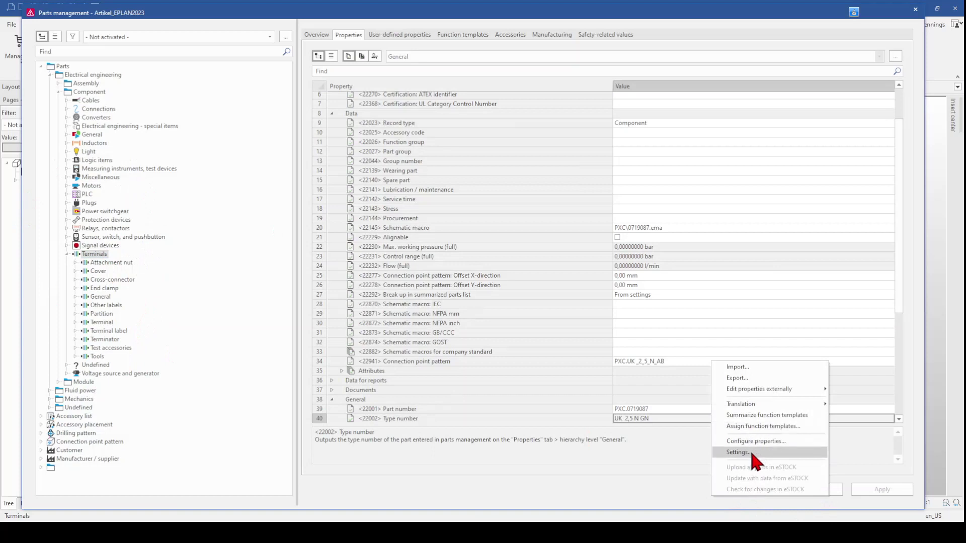
- Open the parts settings' Tree configuration dialog showing the Default scheme's main nodes
click(751, 451)
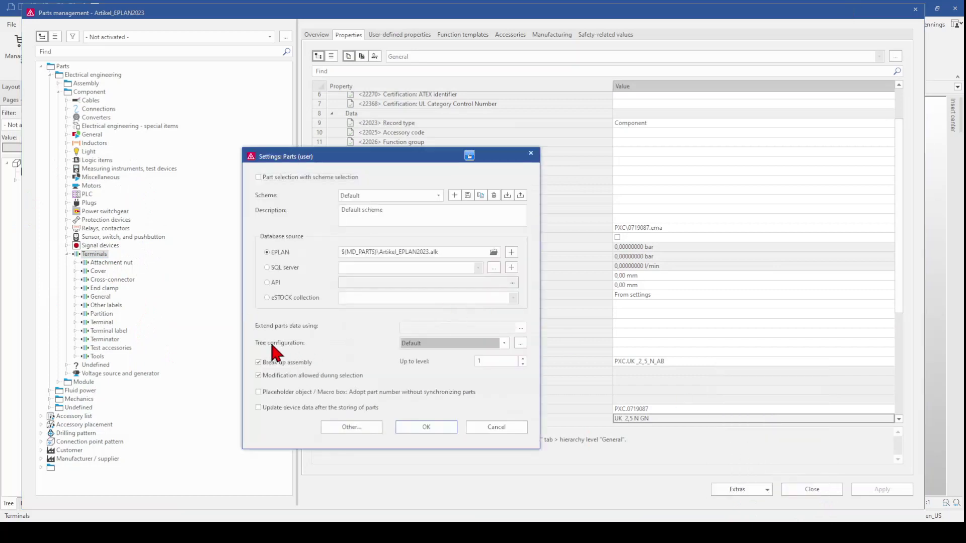
mouse_move(319, 328)
mouse_down()
mouse_move(265, 331)
mouse_move(225, 347)
mouse_move(535, 350)
mouse_move(305, 340)
mouse_move(289, 326)
mouse_up()
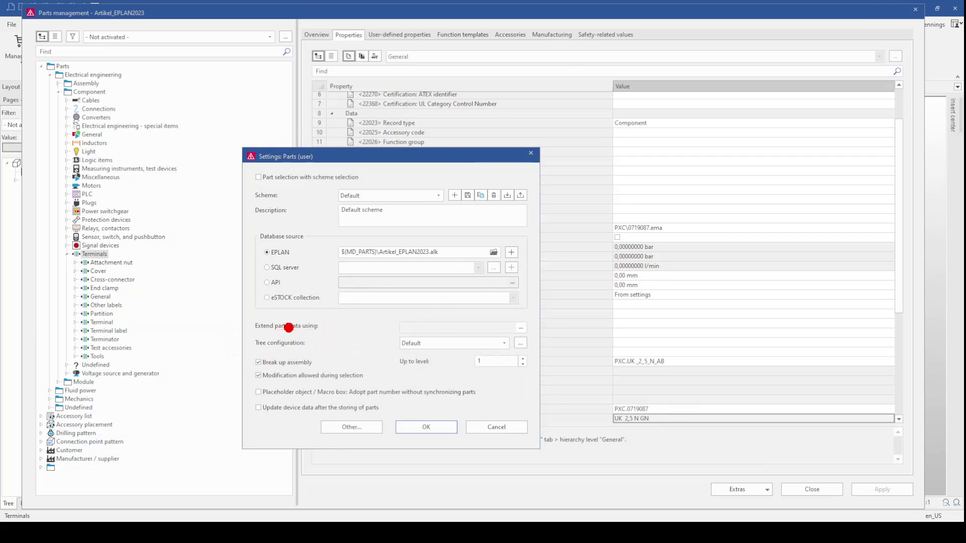
click(520, 343)
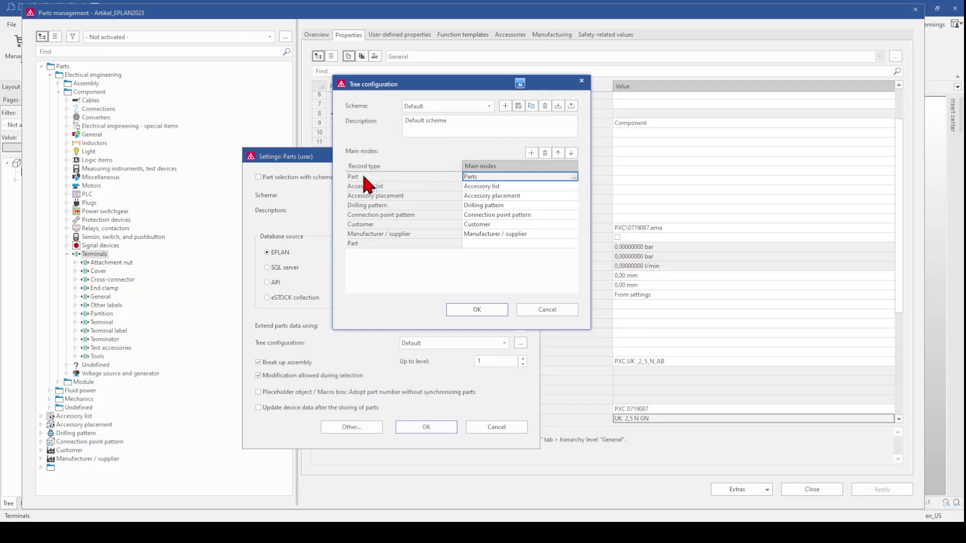
key(ctrl+2)
mouse_move(67, 56)
mouse_down()
mouse_move(29, 59)
mouse_move(53, 84)
mouse_move(73, 55)
mouse_up()
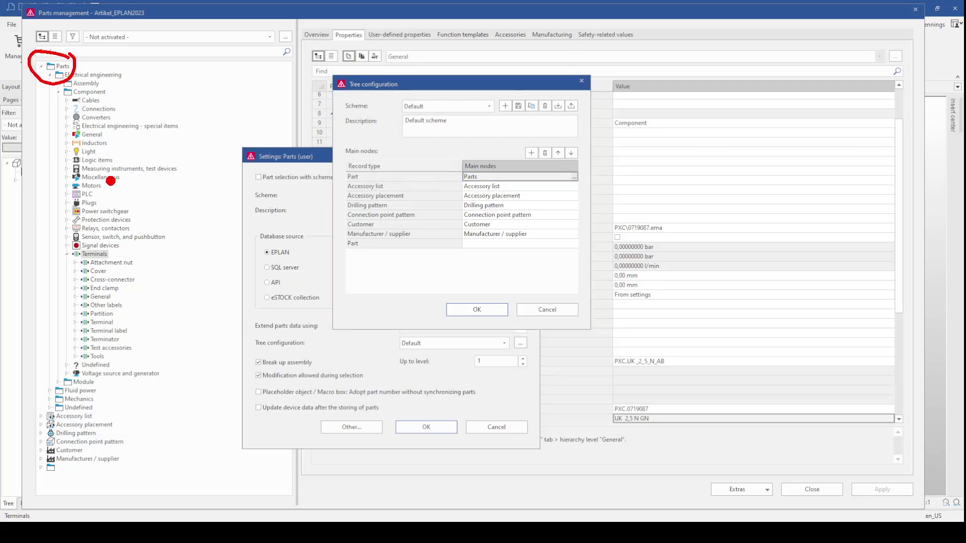
mouse_move(60, 399)
mouse_down()
mouse_move(29, 427)
mouse_move(50, 483)
mouse_move(108, 409)
mouse_move(53, 404)
mouse_move(86, 428)
mouse_up()
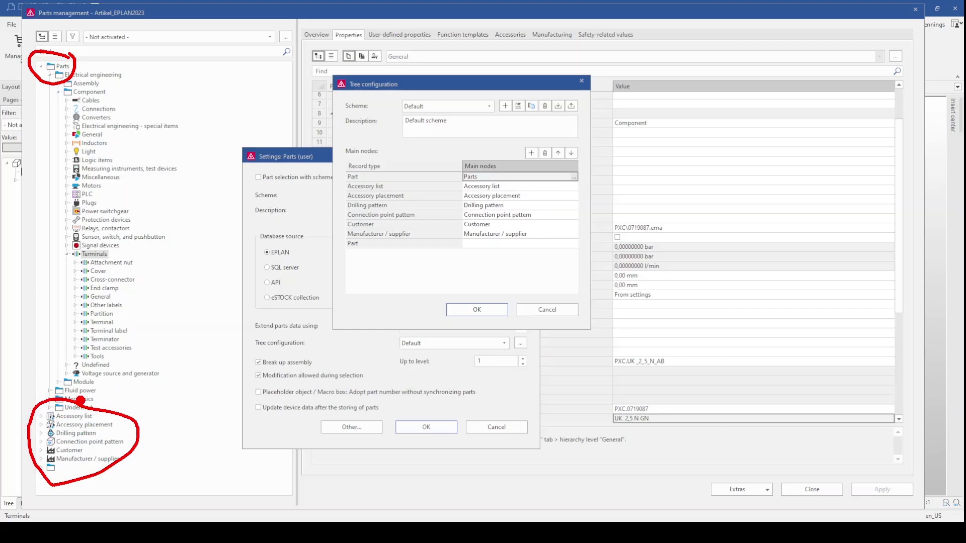
key(Escape)
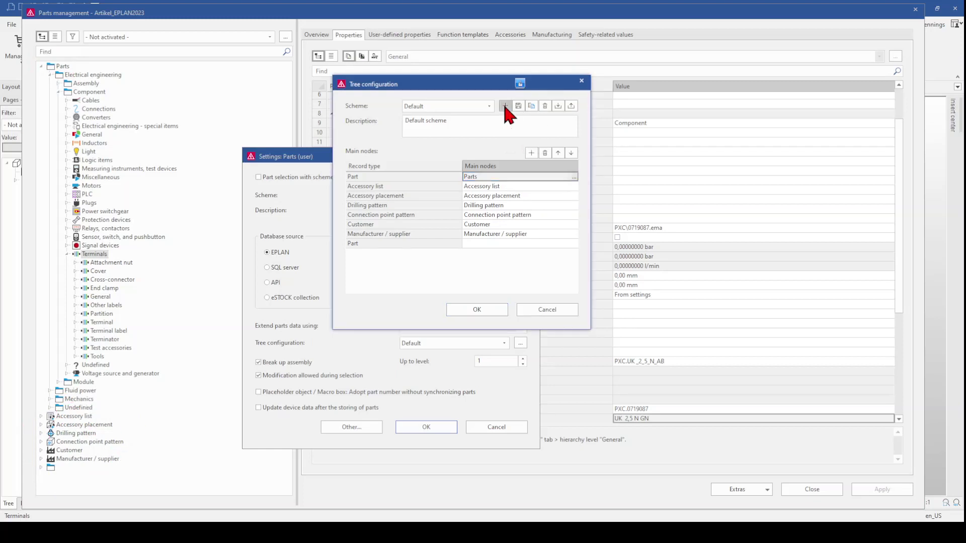
- Create a new tree configuration scheme named MyScheme
click(505, 106)
click(536, 255)
text(MyScheme)
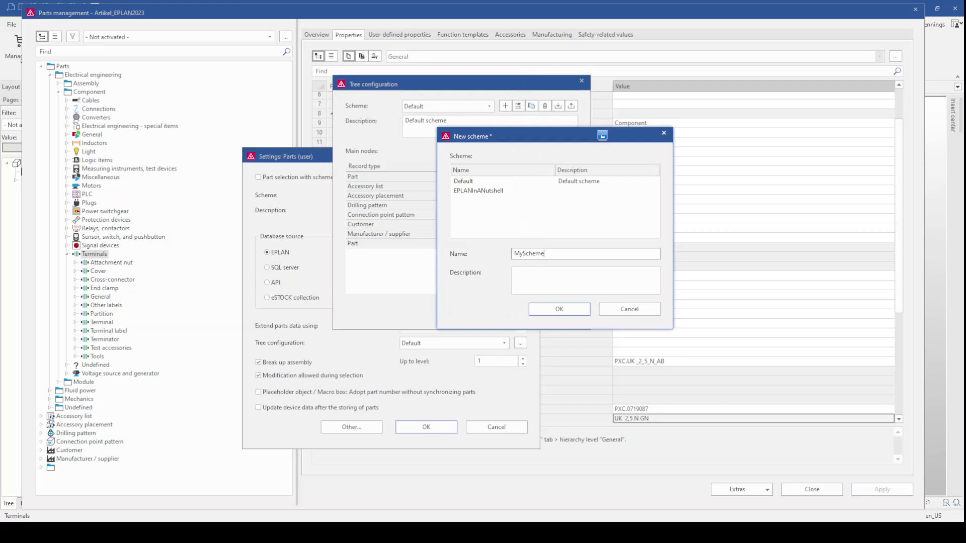
click(549, 308)
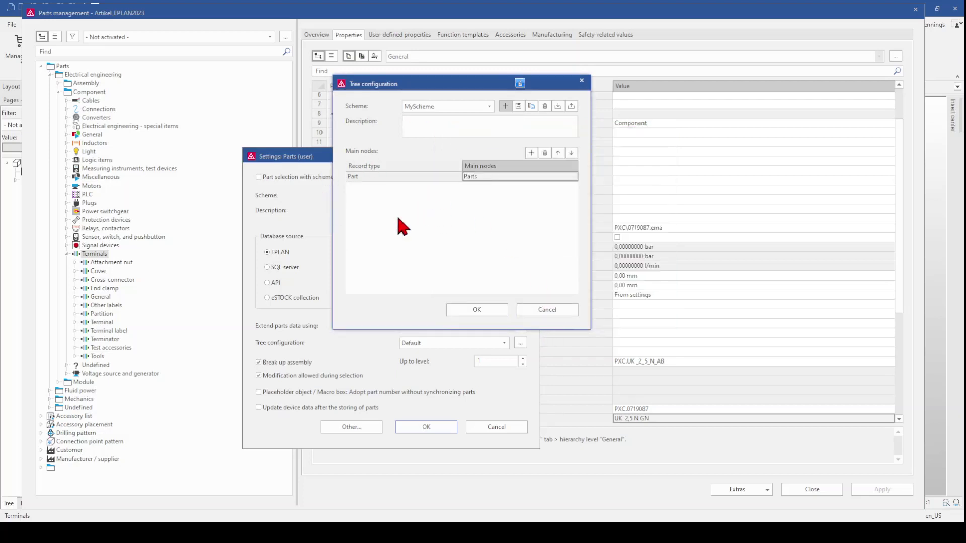
- Set up the Parts main node, save MyScheme, and apply it as the parts tree configuration
click(353, 177)
click(573, 177)
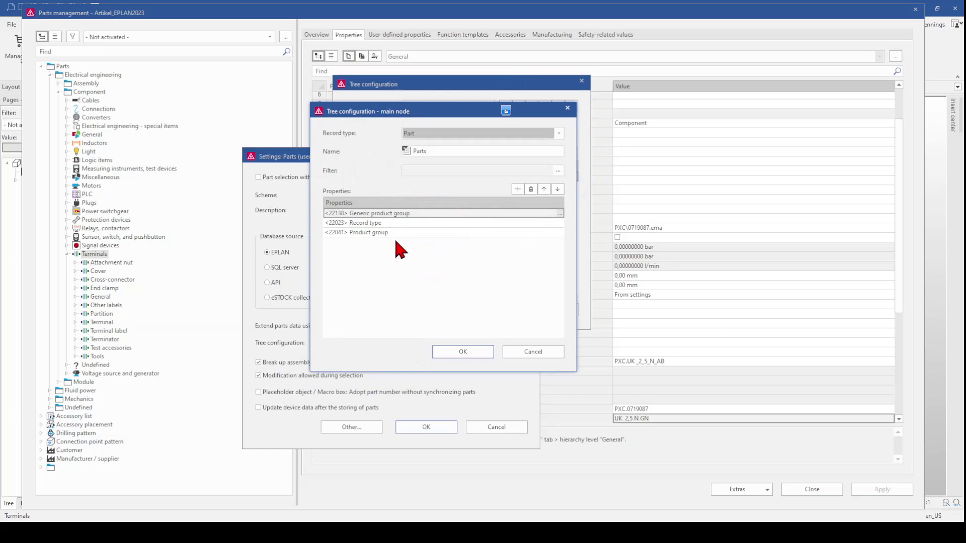
click(456, 353)
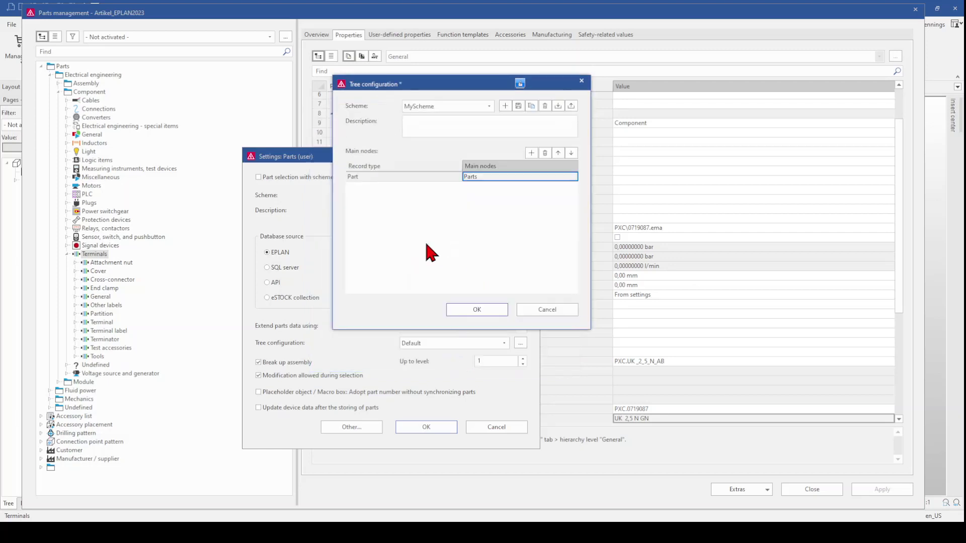
click(518, 105)
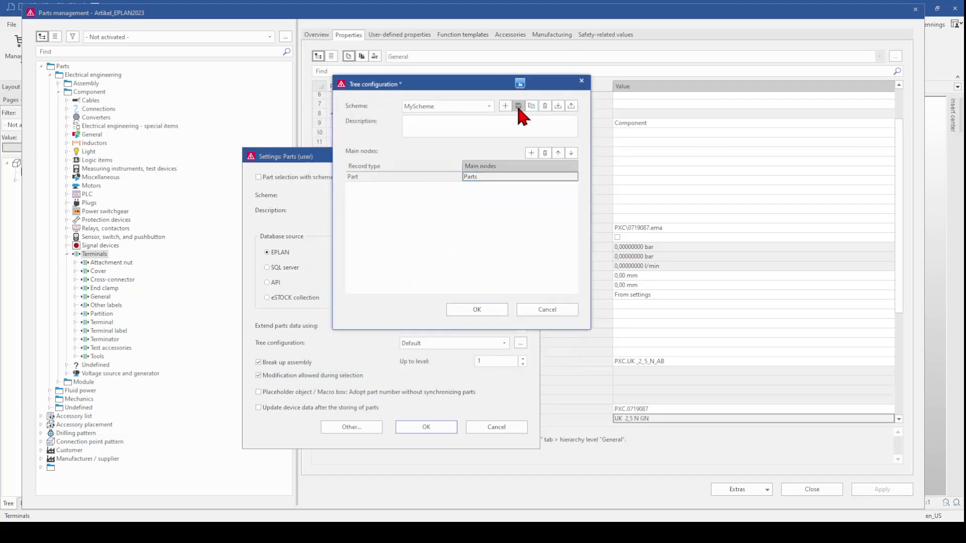
click(484, 307)
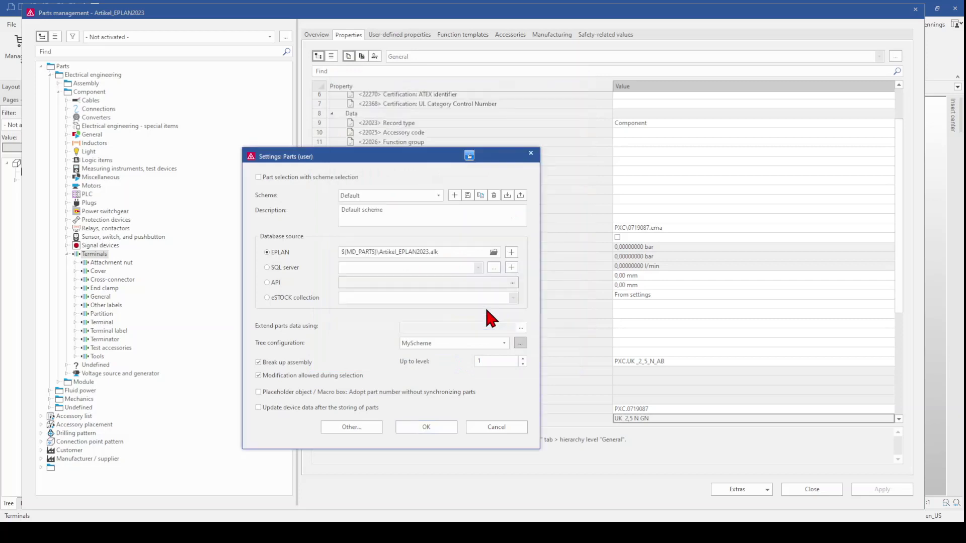
click(427, 427)
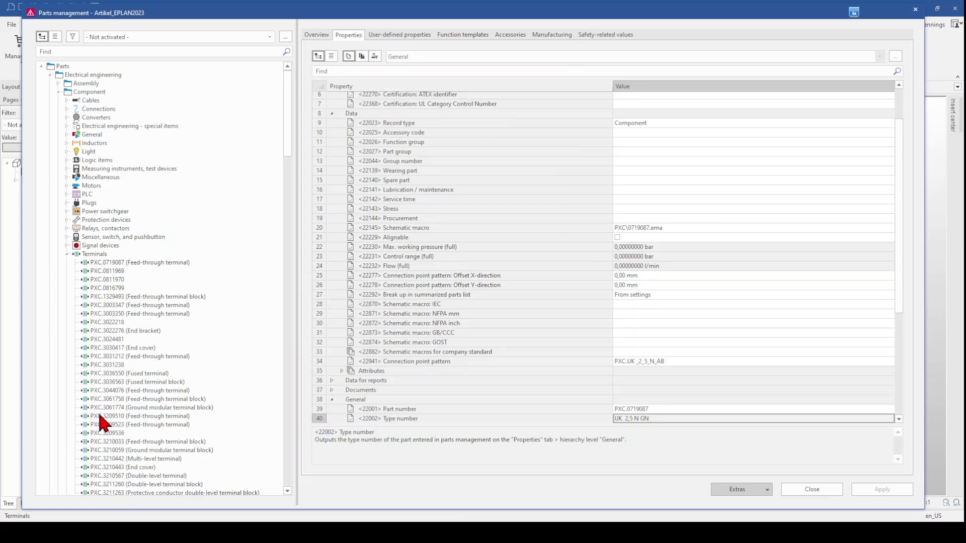
- Review the Terminals part list, then reopen MyScheme's tree configuration from the parts settings
scroll(100, 417, down, 9)
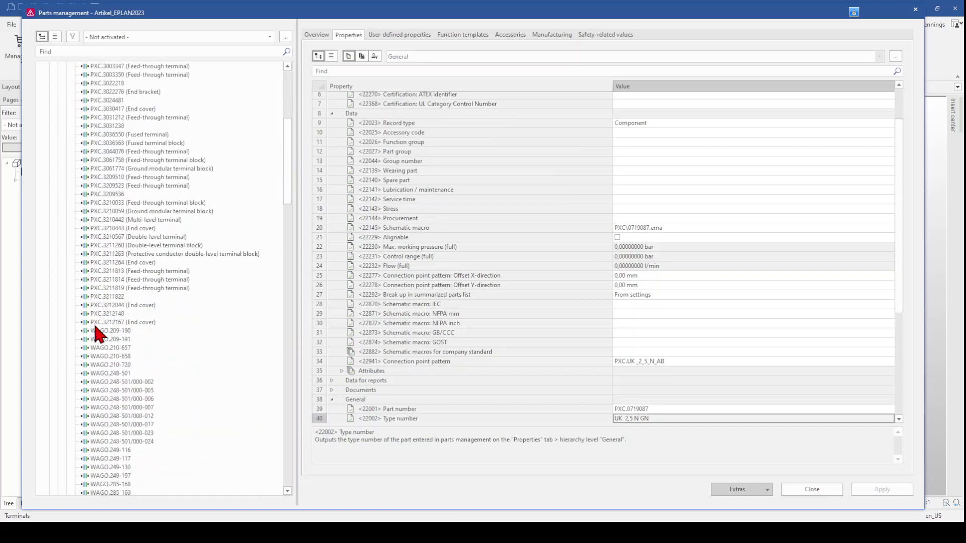
scroll(95, 327, up, 5)
scroll(99, 322, up, 5)
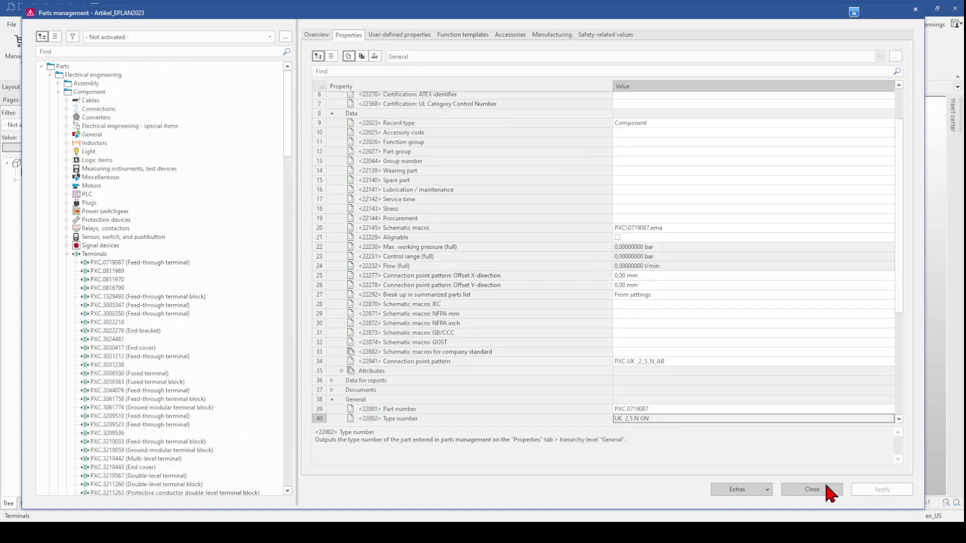
click(737, 490)
click(738, 450)
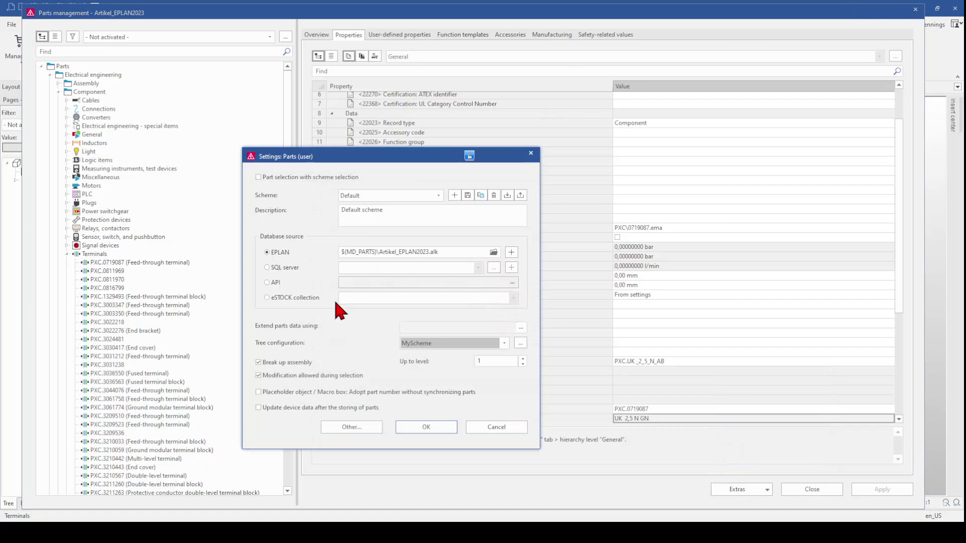
click(520, 343)
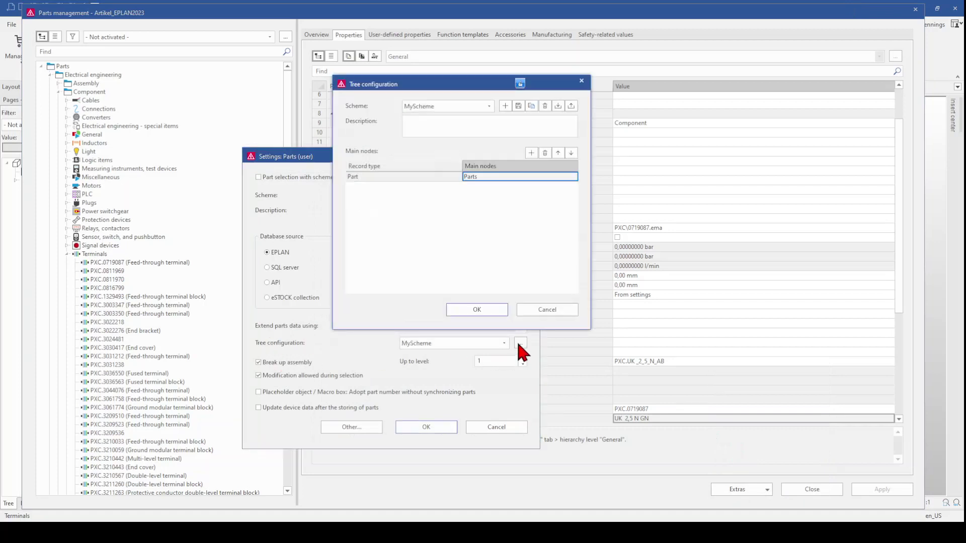
- Add <22008> Supplier as a grouping property of MyScheme's Parts main node
click(573, 177)
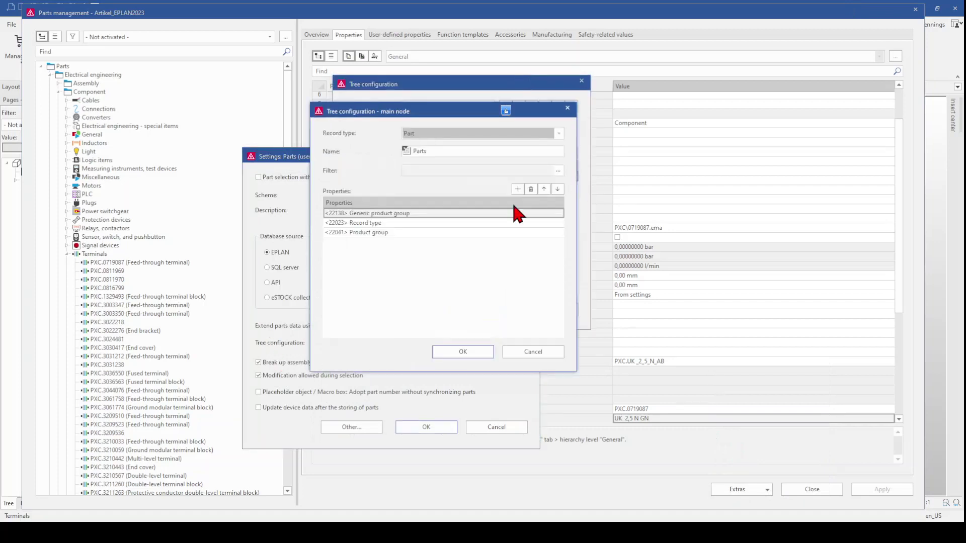
click(517, 190)
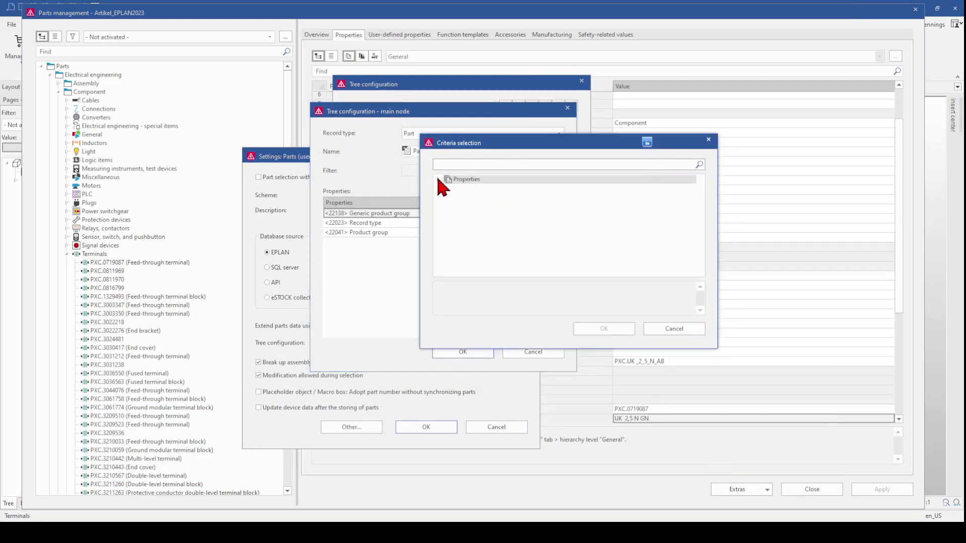
text(suppl)
click(438, 179)
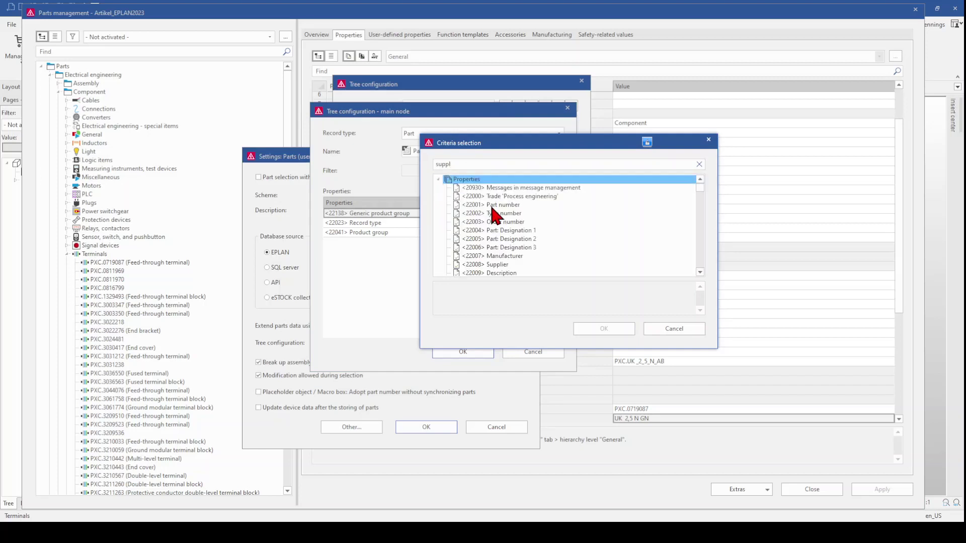
click(500, 188)
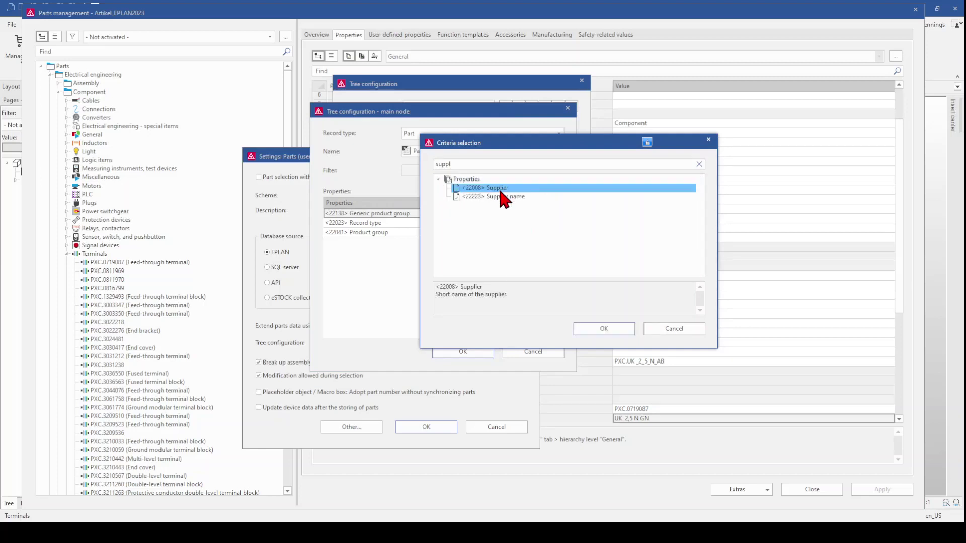
click(603, 328)
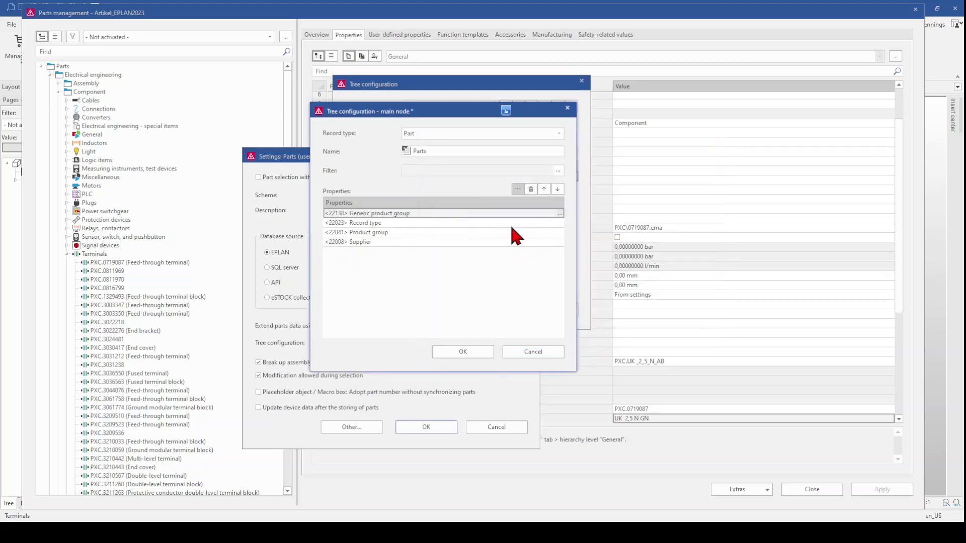
click(463, 352)
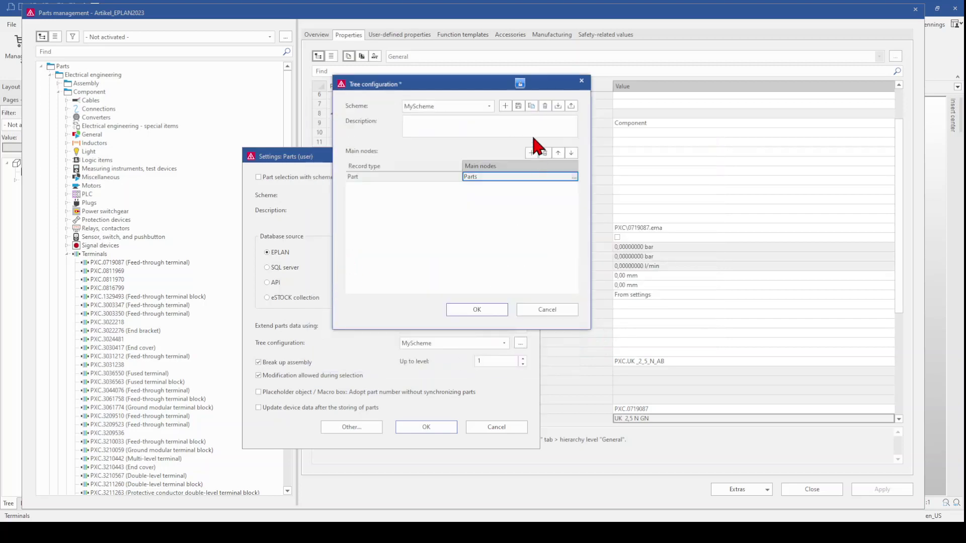
- Save MyScheme and apply it so the parts tree regroups by supplier
click(518, 106)
click(475, 309)
click(426, 427)
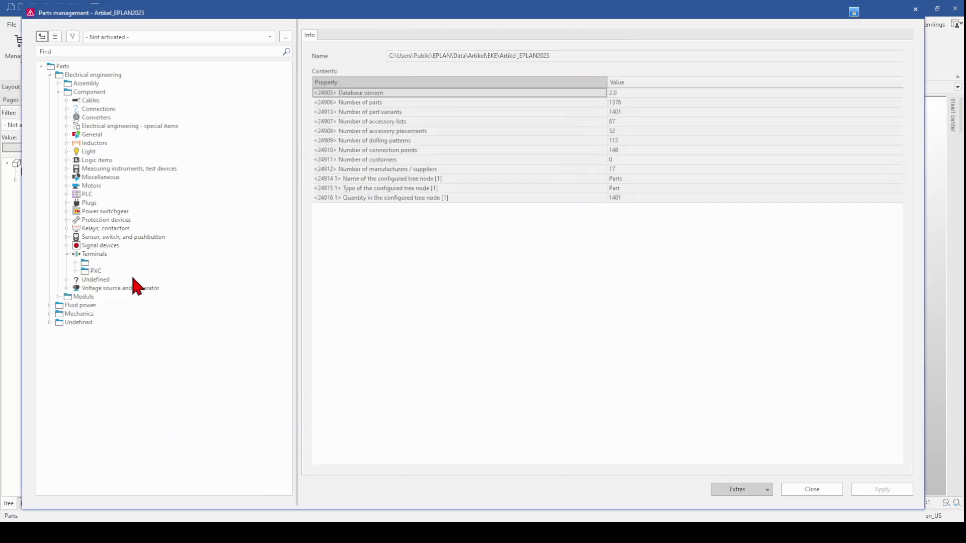
- Confirm PXC.0816799 in the unnamed Terminals group has no Supplier, then select PXC.1329493 and open Extras
click(74, 271)
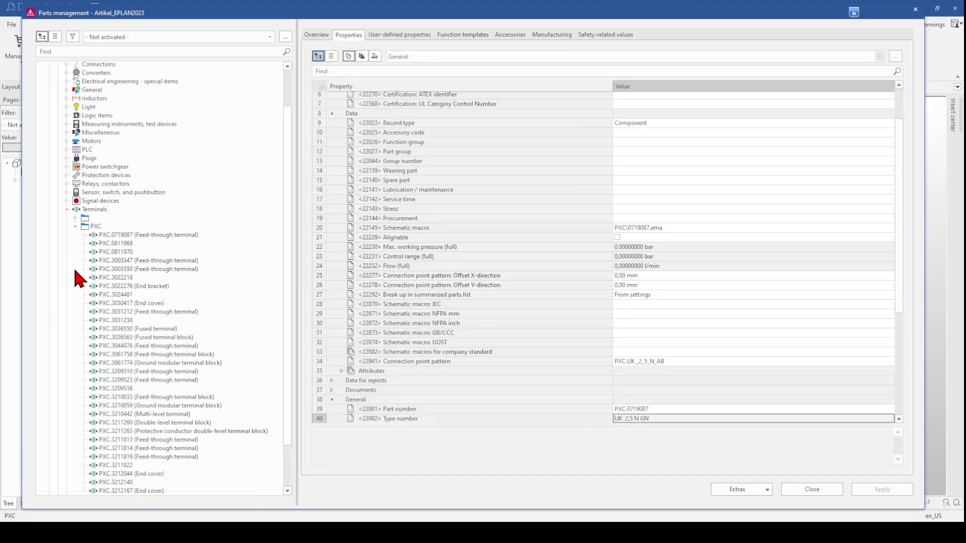
click(75, 218)
click(122, 226)
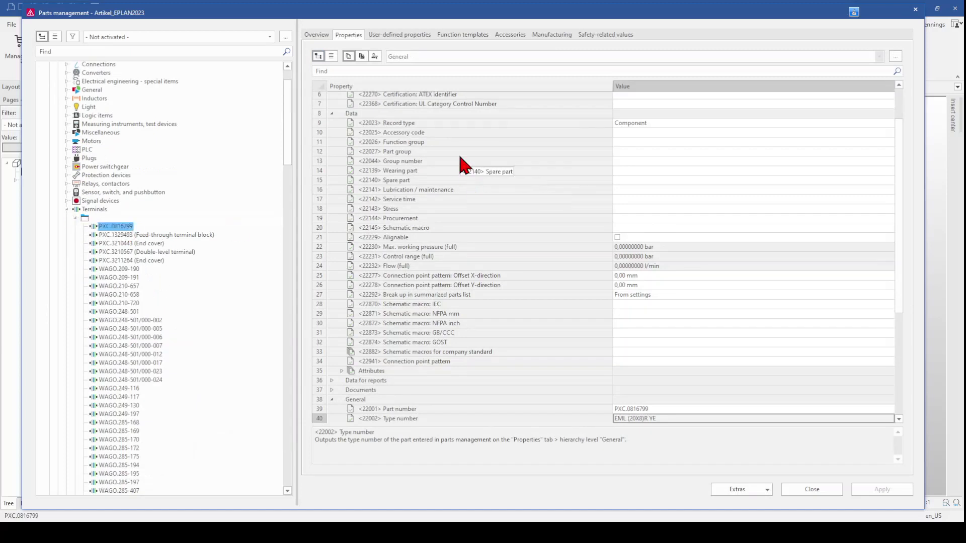
click(419, 71)
text(suppl)
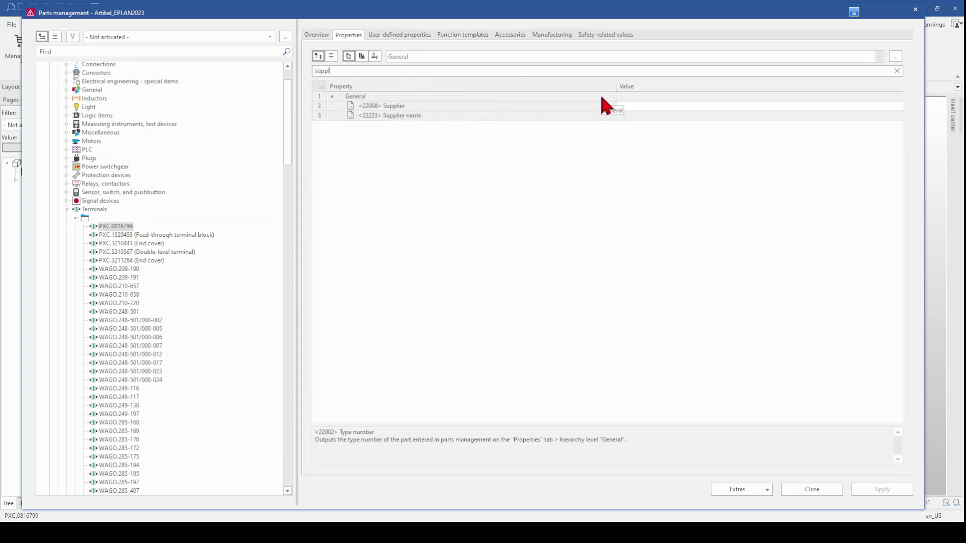
click(626, 106)
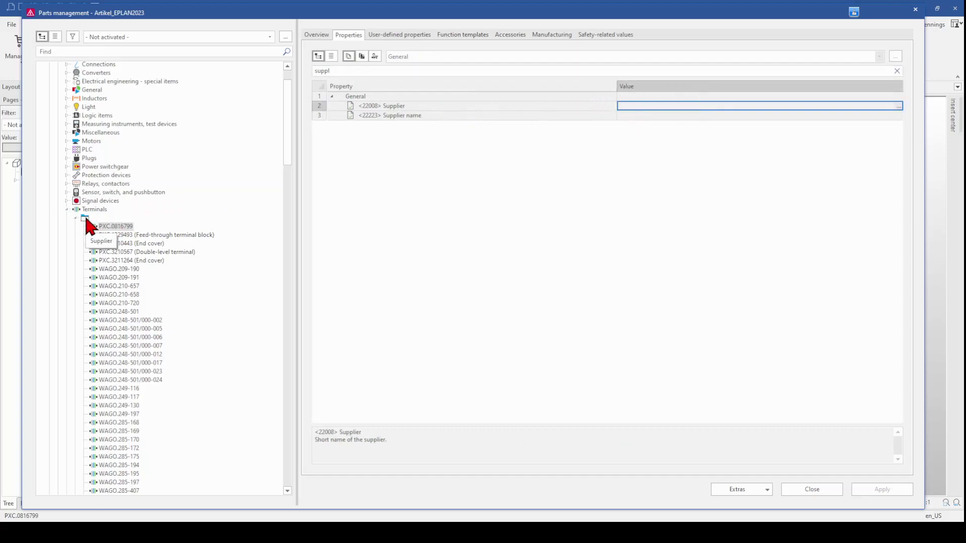
click(126, 235)
click(737, 490)
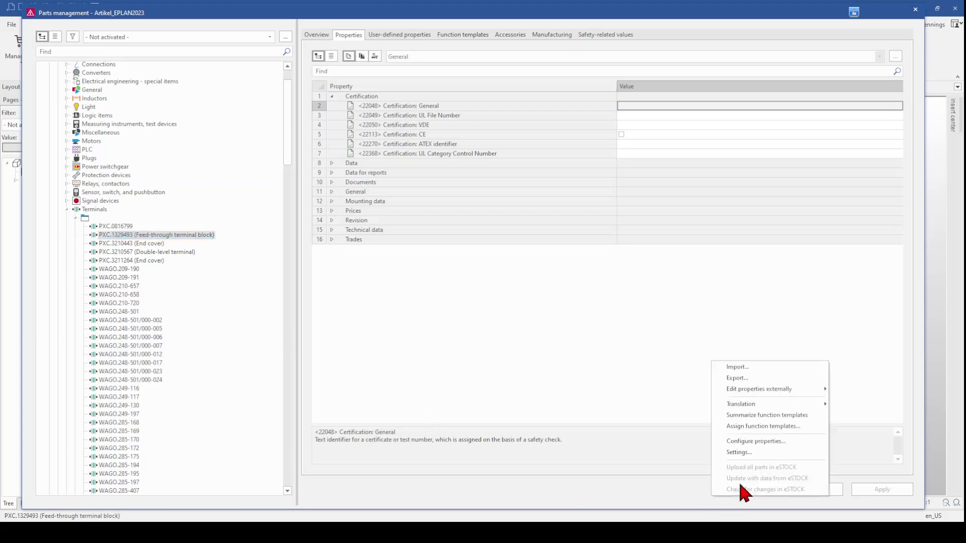
click(738, 452)
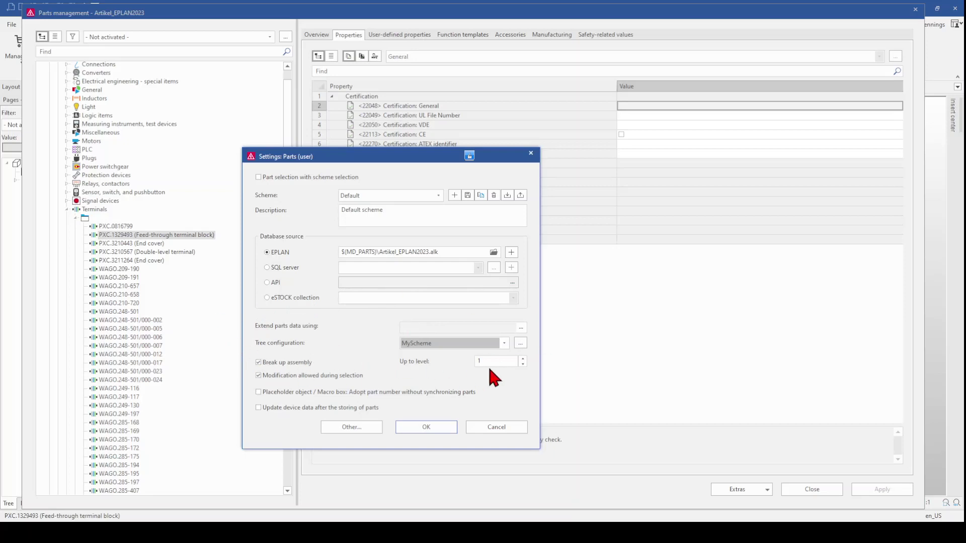
click(430, 427)
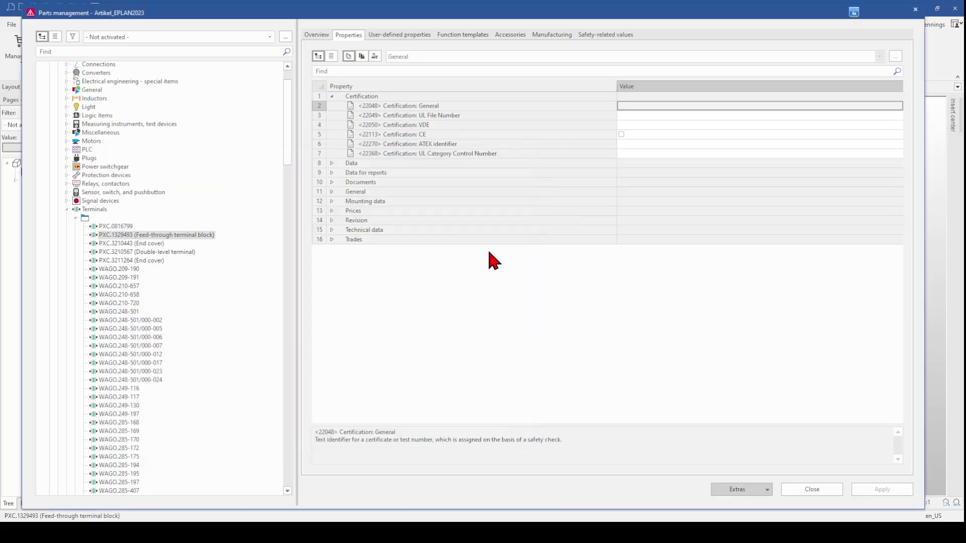
click(112, 235)
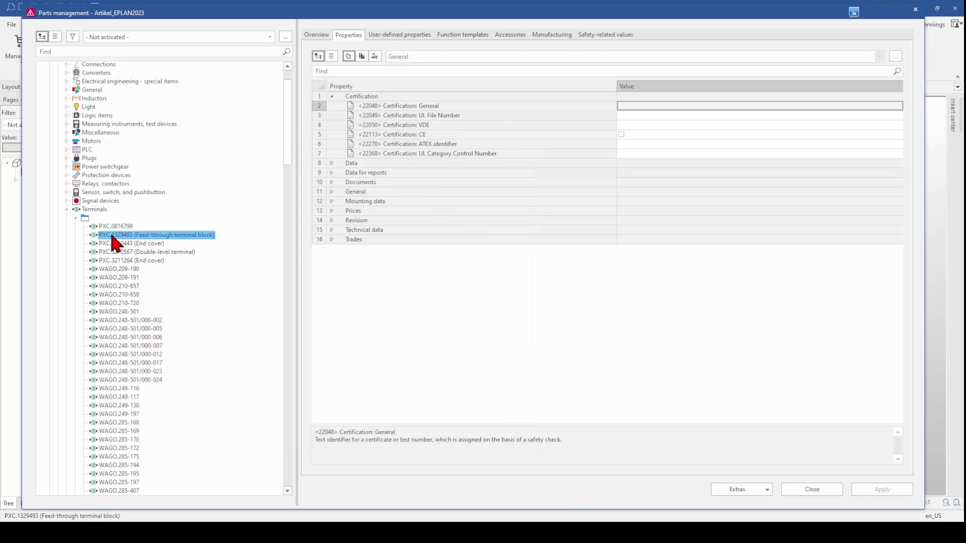
- Expand PXC.1329493's General properties to show type number XTV 6, then reselect the part
right_click(99, 239)
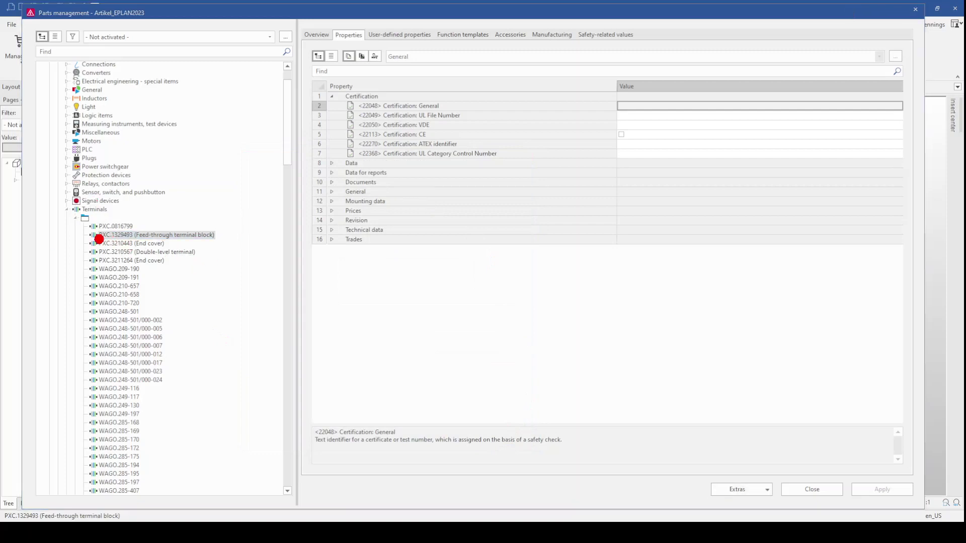
mouse_move(232, 250)
mouse_down()
mouse_move(185, 205)
mouse_move(111, 211)
mouse_up()
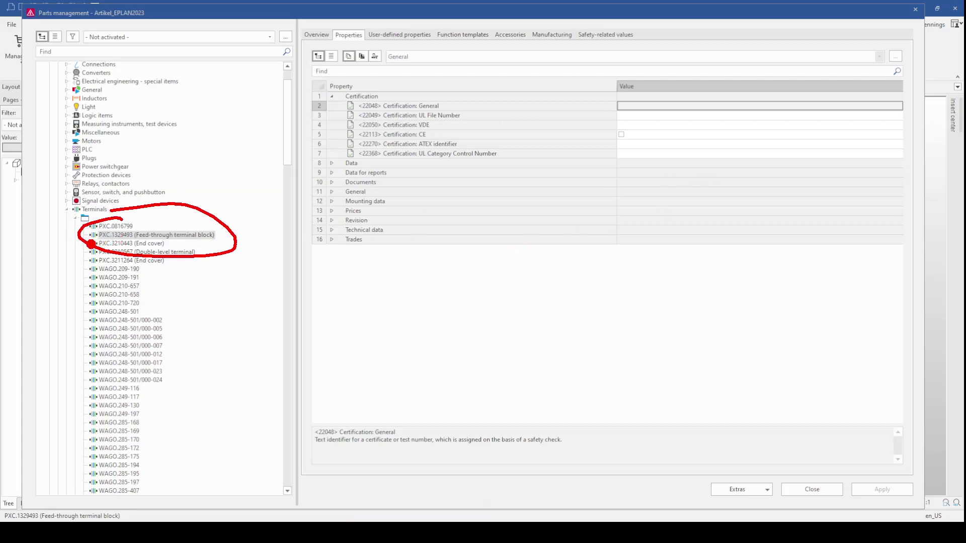
drag(129, 243, 80, 243)
click(333, 193)
click(332, 192)
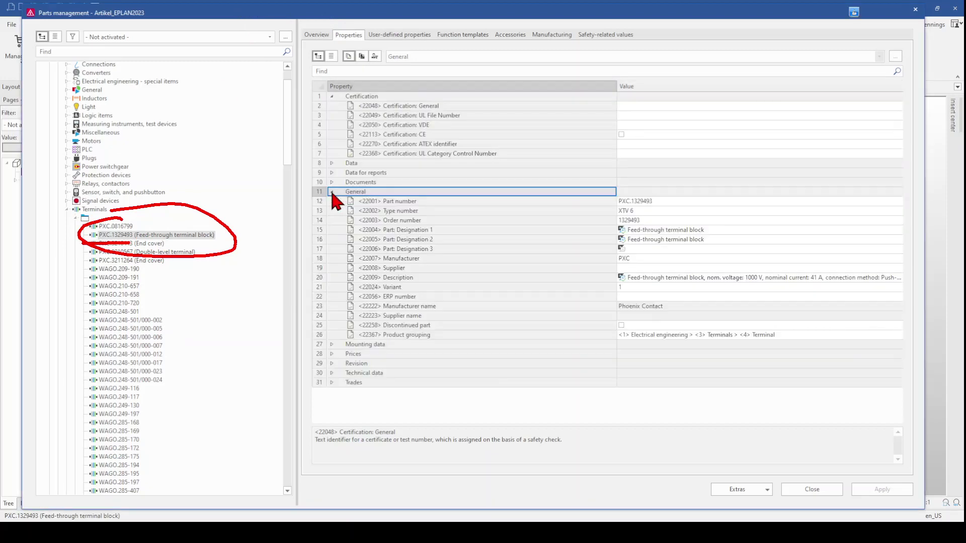
mouse_move(610, 223)
mouse_down()
mouse_move(649, 219)
mouse_move(610, 197)
mouse_move(657, 212)
mouse_up()
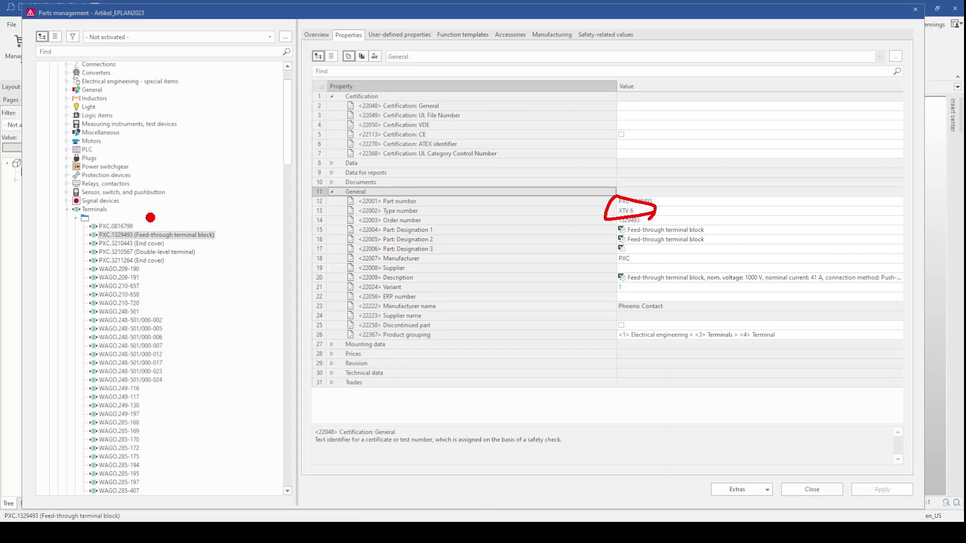
mouse_move(149, 217)
mouse_down()
mouse_move(106, 215)
mouse_move(97, 246)
mouse_move(175, 253)
mouse_move(251, 234)
mouse_move(115, 210)
mouse_up()
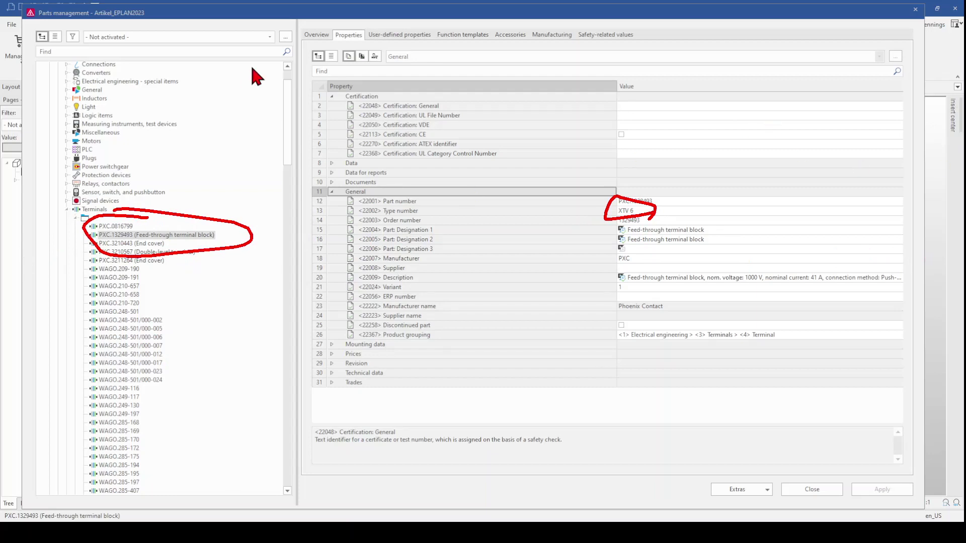
click(136, 235)
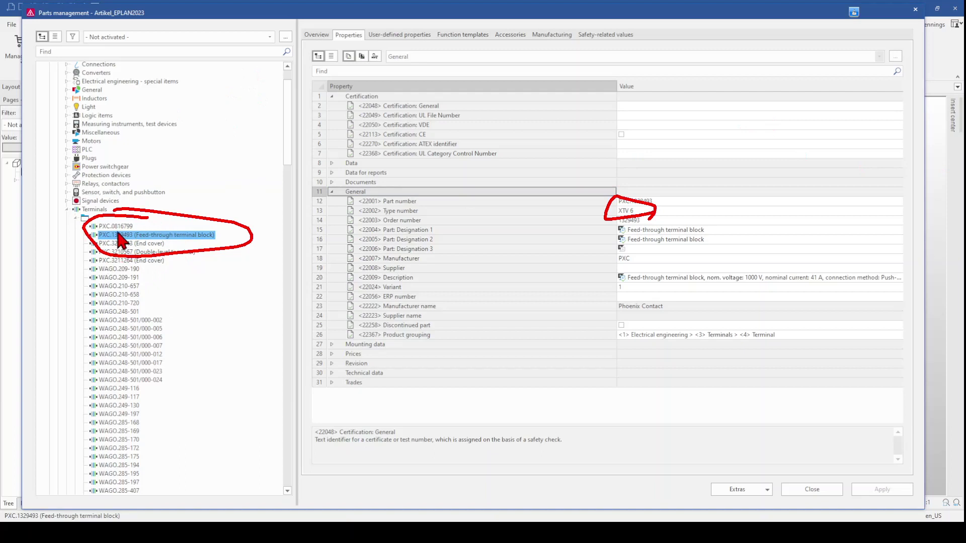
- Open Configure representation for PXC.1329493 and edit the Part block format
right_click(121, 236)
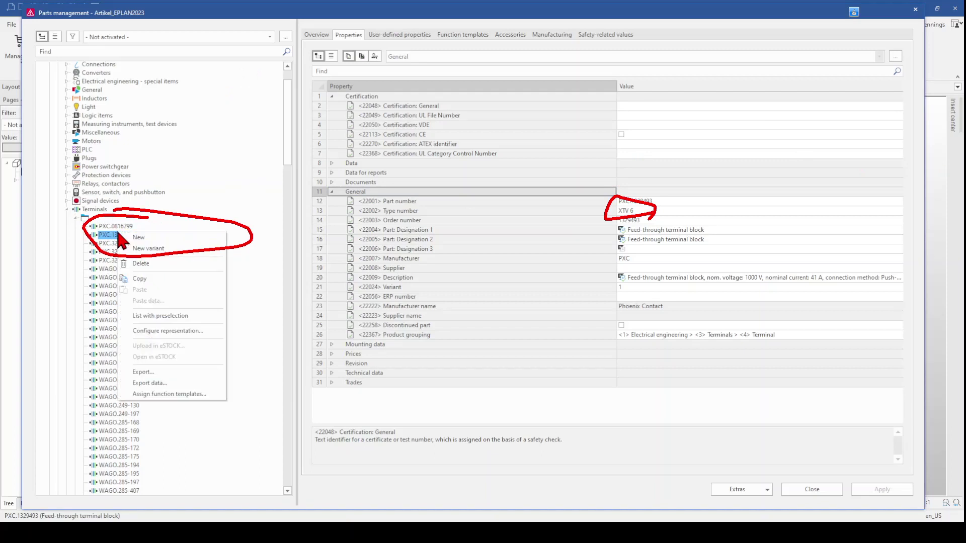
click(160, 331)
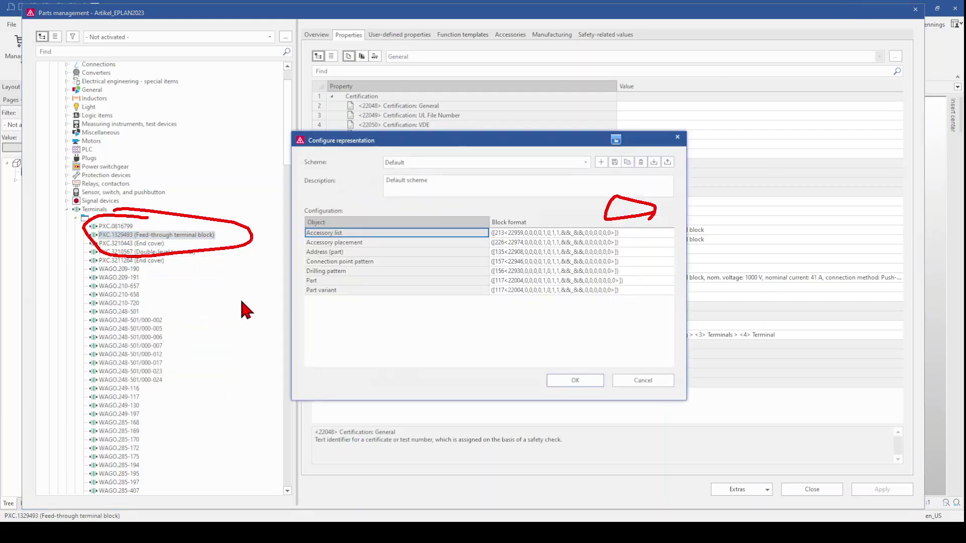
click(347, 281)
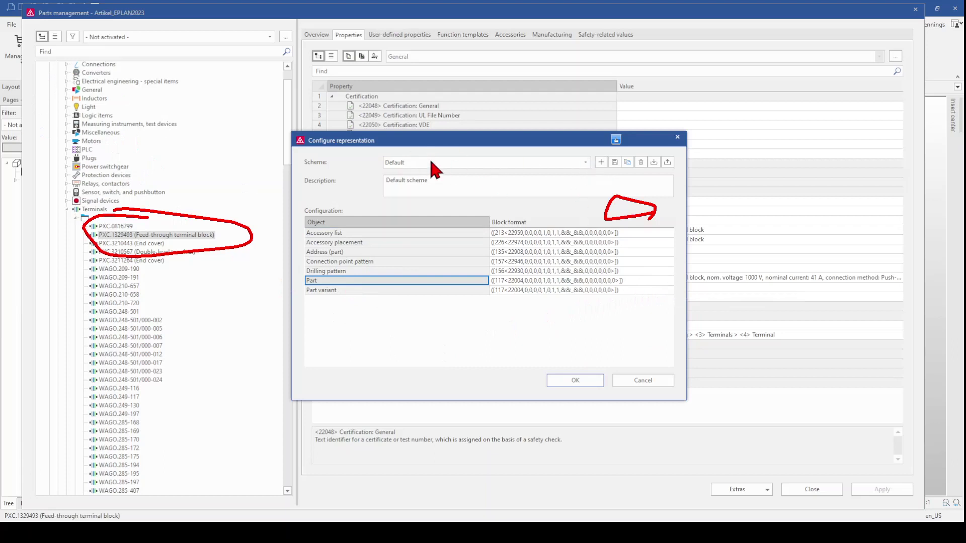
click(673, 280)
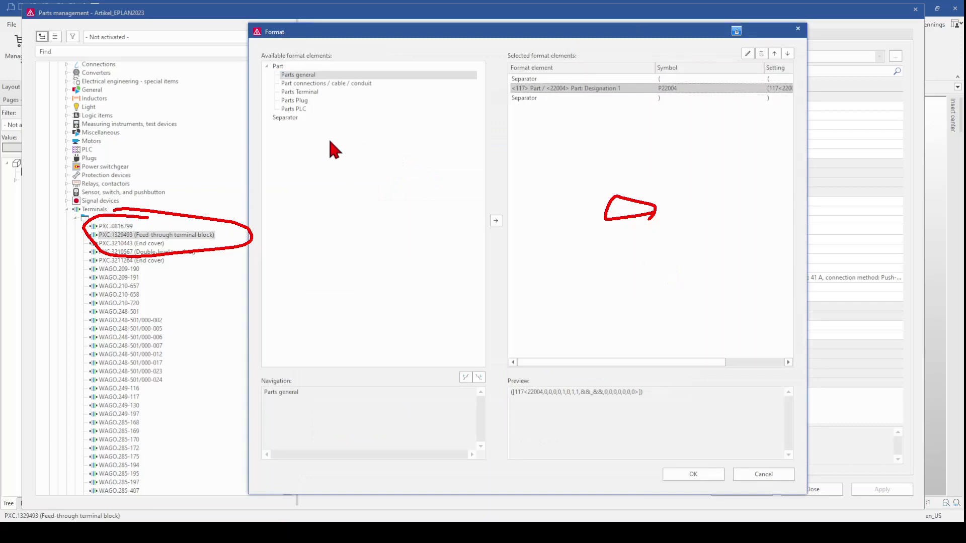
- Add <22002> Type number ahead of Part designation 1 in the Part format and apply it
click(297, 77)
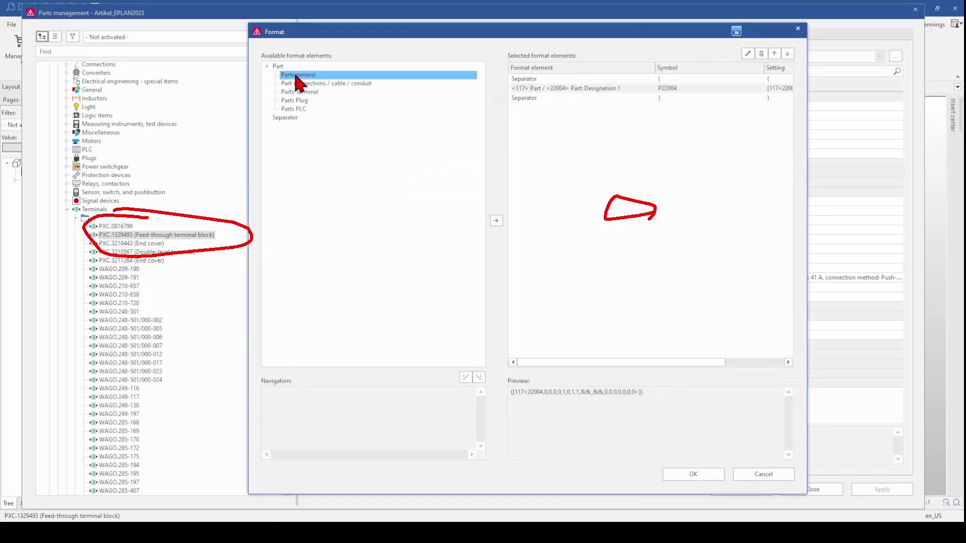
click(496, 221)
click(386, 177)
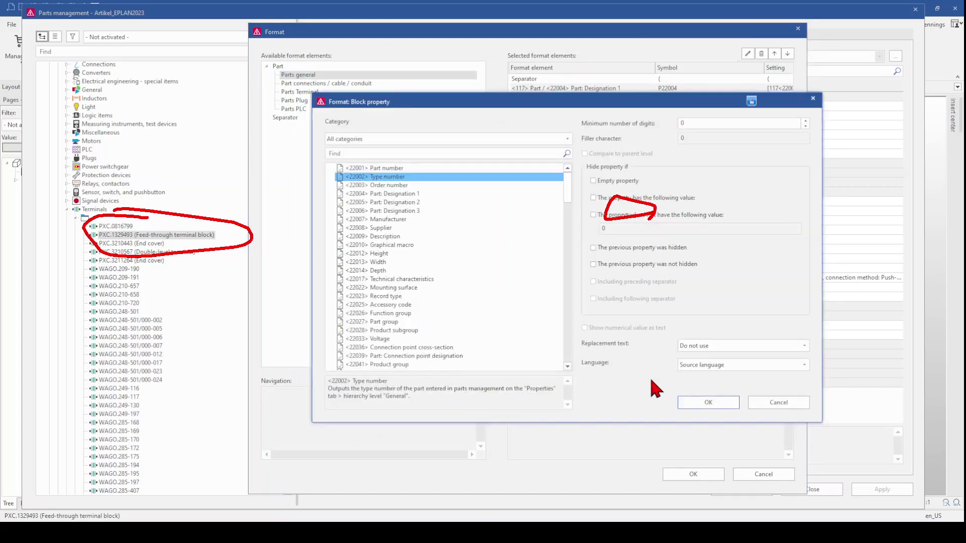
click(709, 403)
click(680, 98)
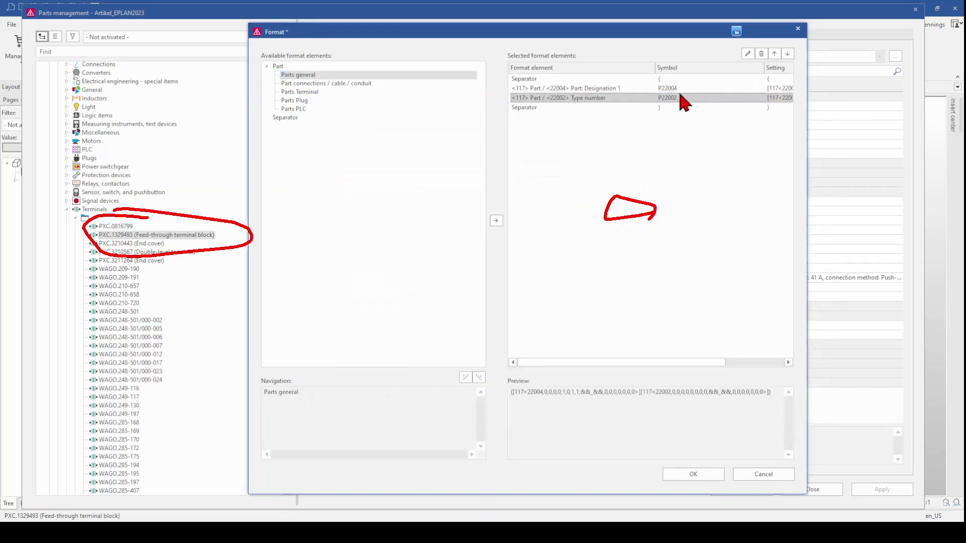
click(775, 53)
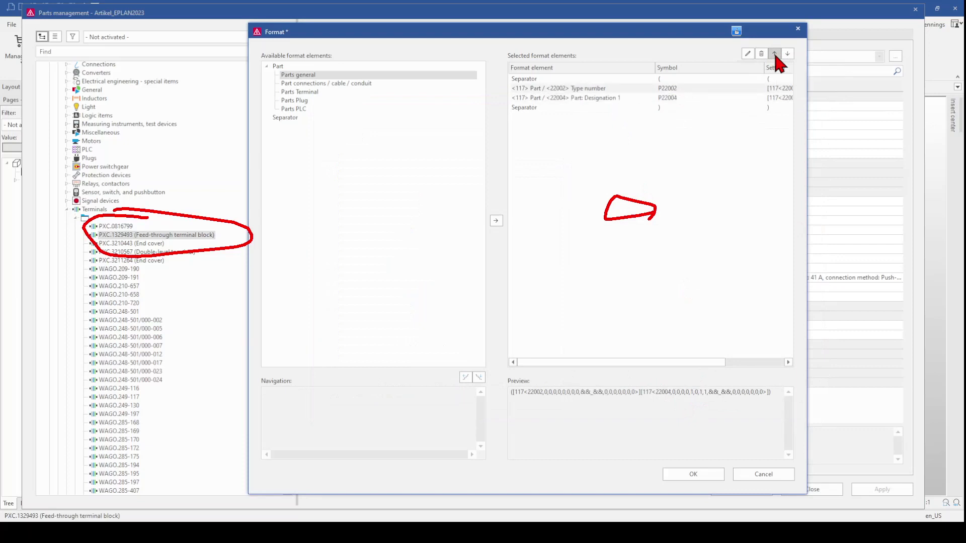
click(693, 474)
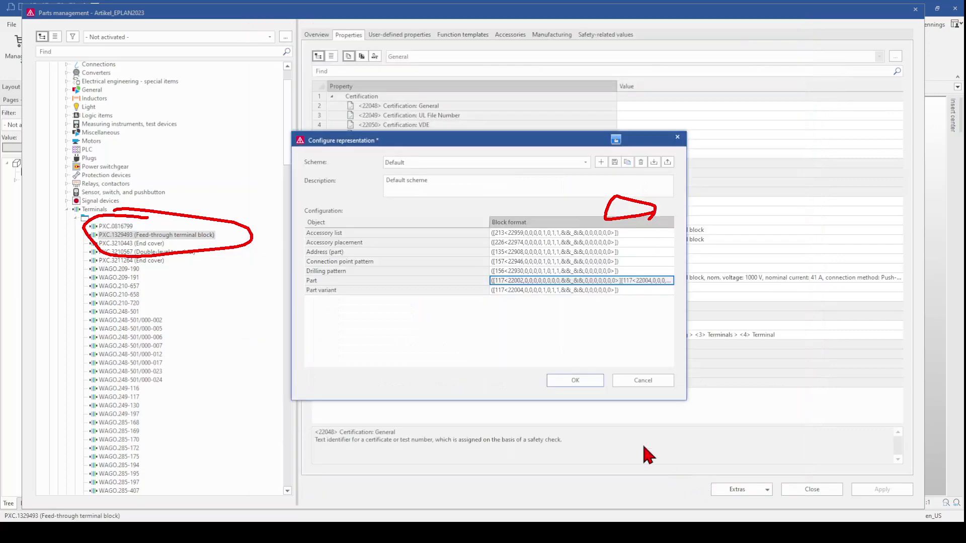
click(575, 380)
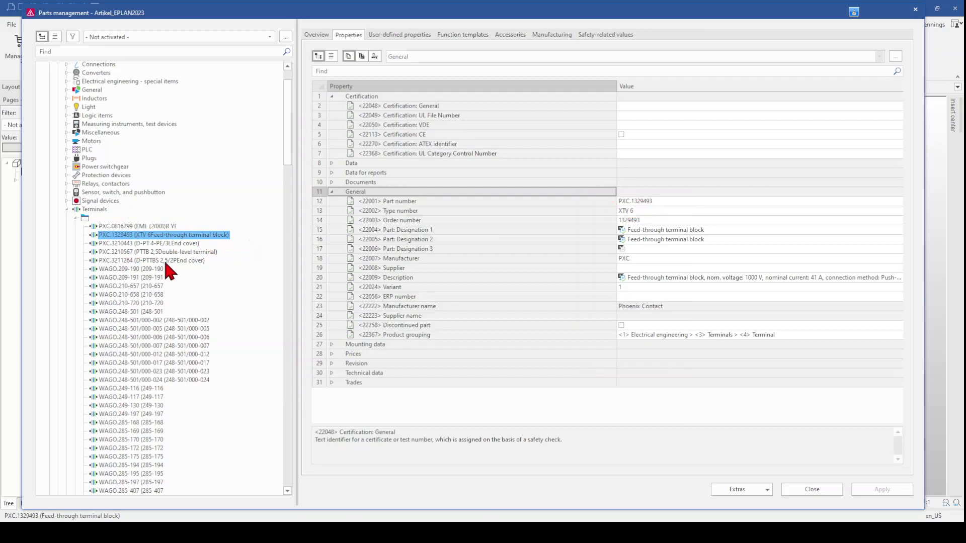
- Expand the PXC folder under Terminals and select PXC.3209536 to check its (PT 2,5-PE) label
click(75, 218)
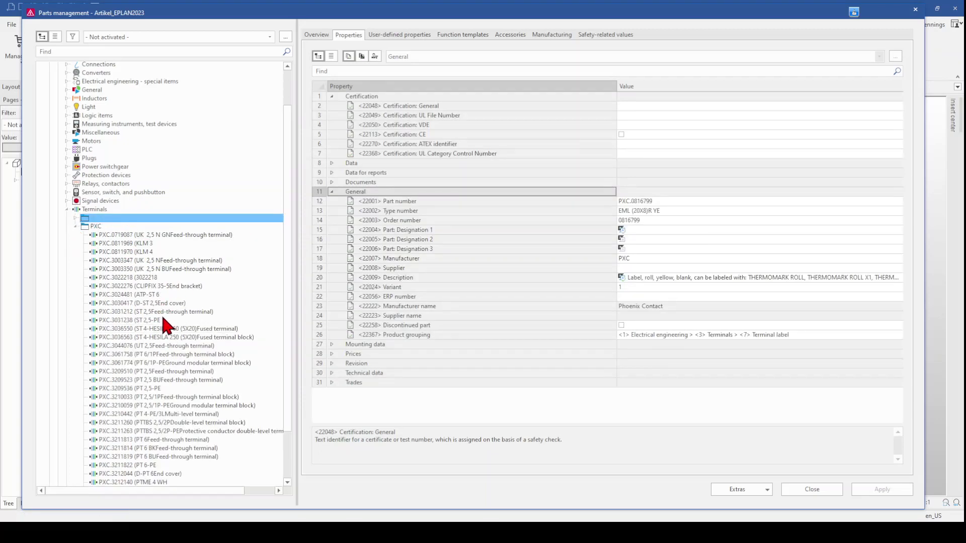
click(149, 388)
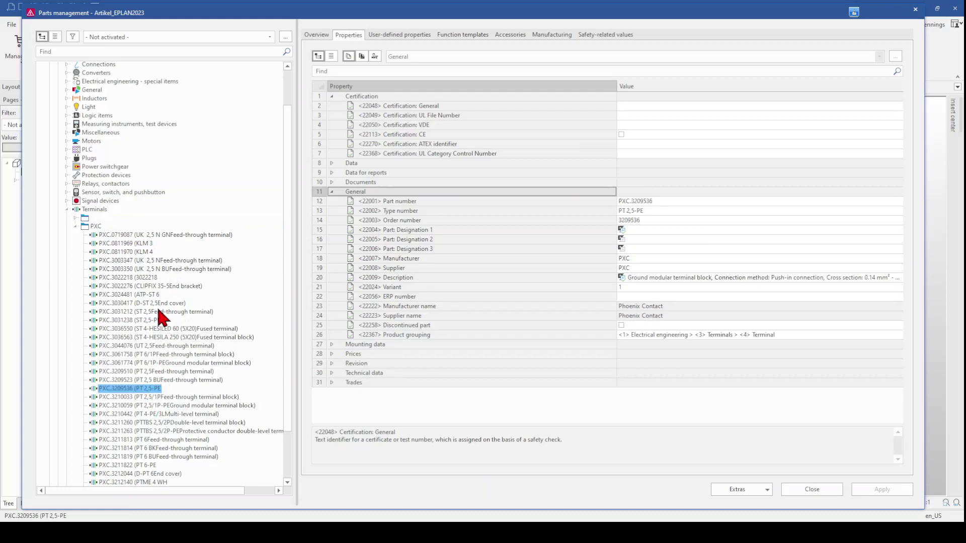